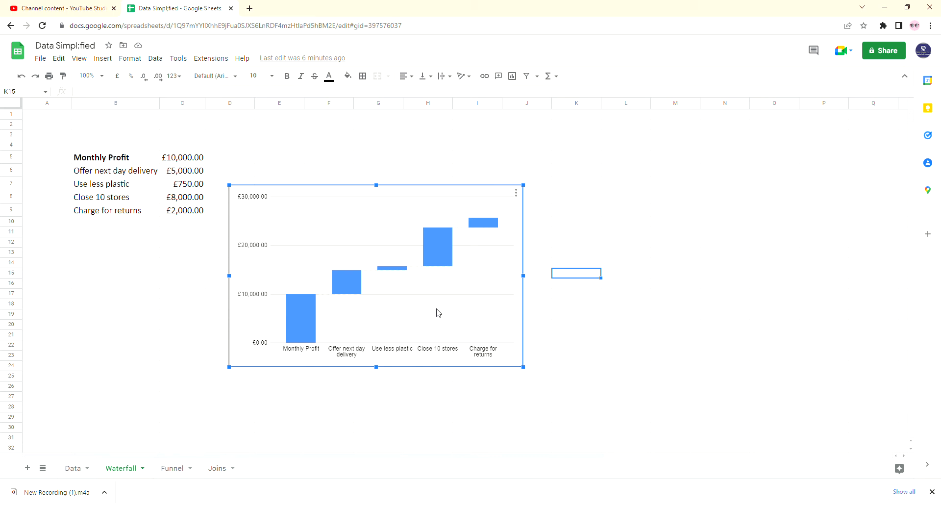
Open the waterfall chart for editing, try the pie chart type, and change it to a column chart
{"action": "left_click", "coordinate": [517, 198]}
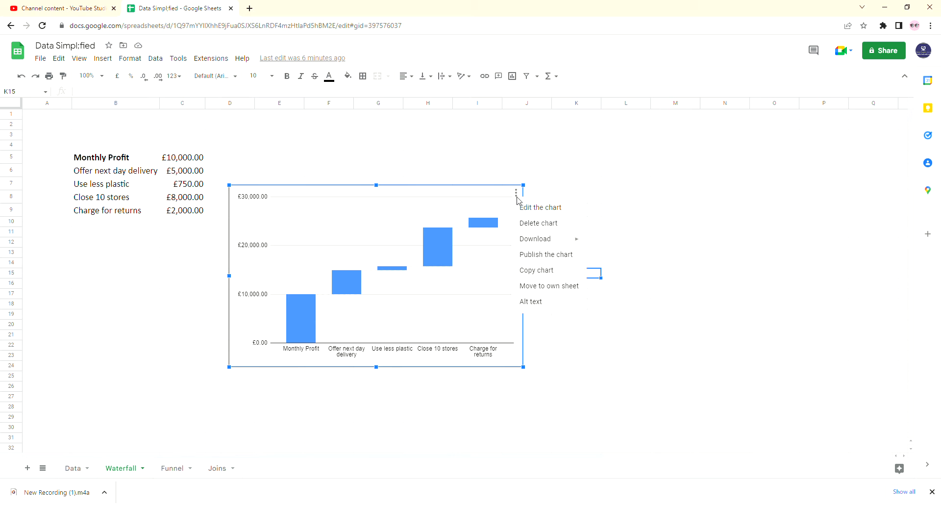
{"action": "left_click", "coordinate": [548, 211]}
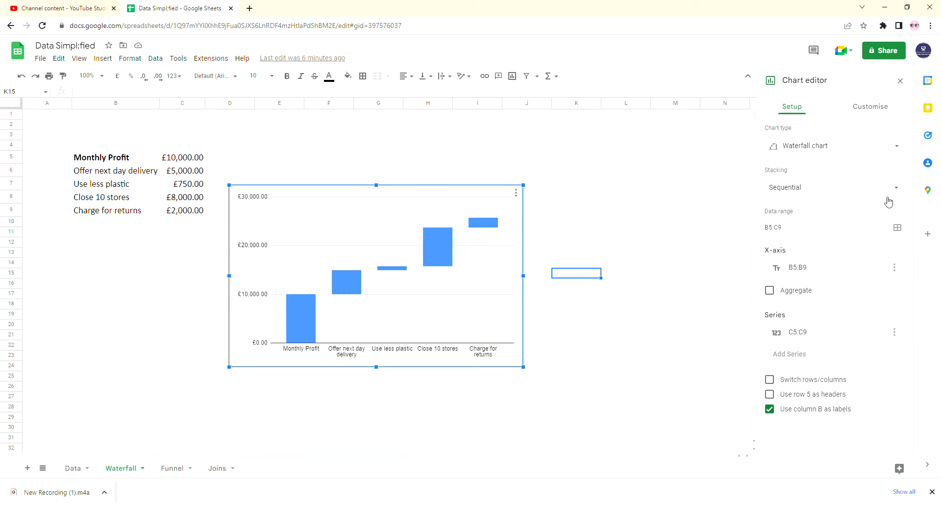
{"action": "left_click", "coordinate": [853, 149]}
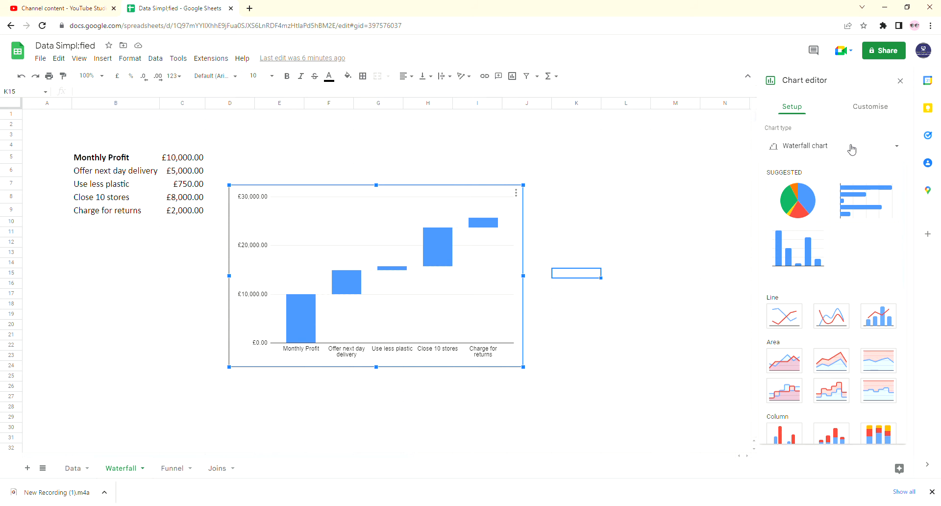
{"action": "left_click", "coordinate": [816, 196]}
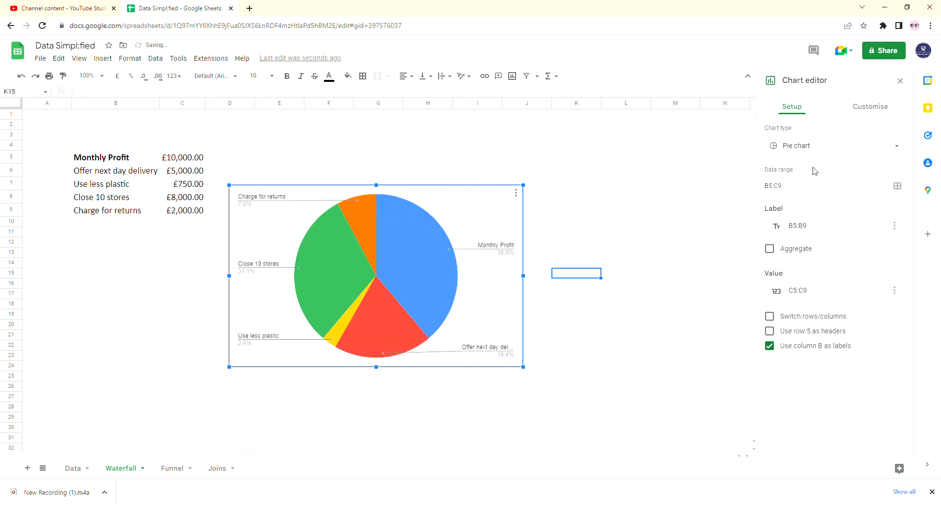
{"action": "left_click", "coordinate": [817, 152]}
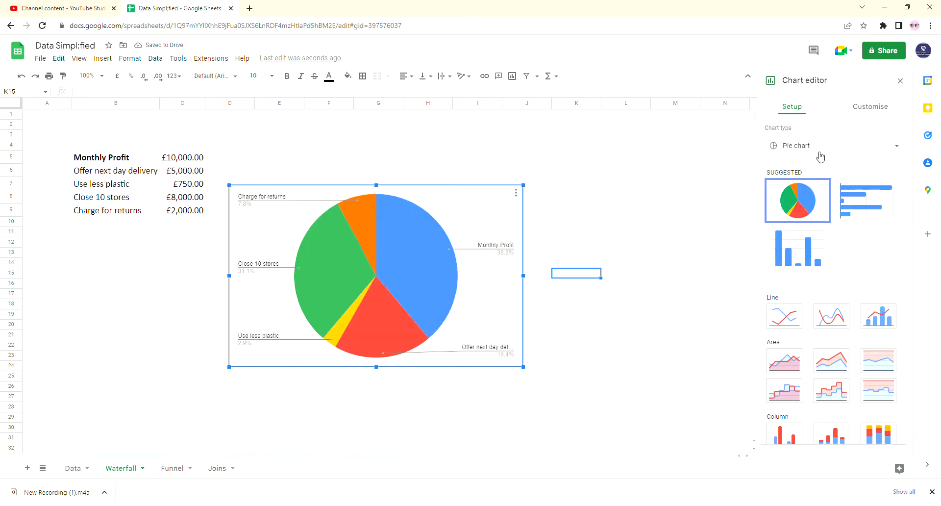
{"action": "left_click", "coordinate": [803, 259]}
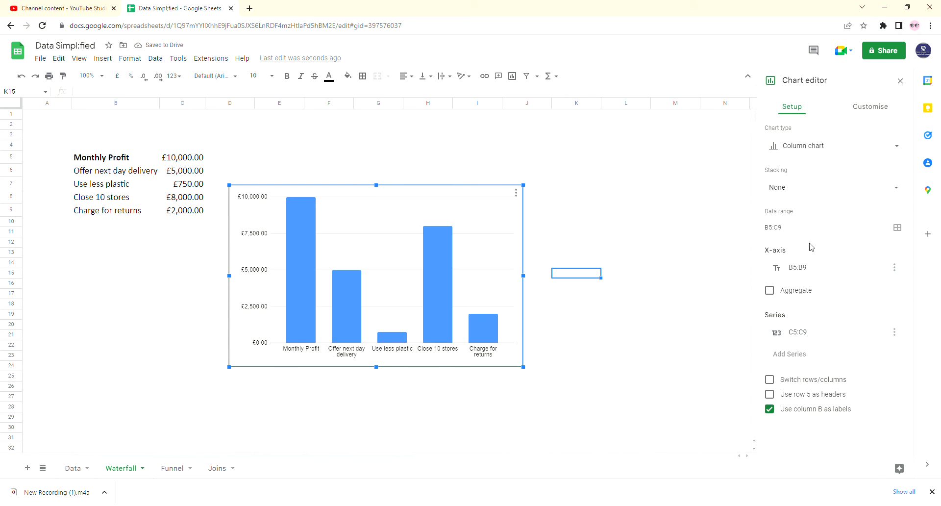
Re-enter the end of the chart's data range so it reads B5:C9
{"action": "left_click", "coordinate": [807, 234]}
{"action": "key", "text": "BackSpace"}
{"action": "key", "text": "BackSpace"}
{"action": "key", "text": "BackSpace"}
{"action": "type", "text": ":C9"}
{"action": "left_click", "coordinate": [843, 303]}
Examine the chart style customisation options for background colour, font, border colour and layout
{"action": "left_click", "coordinate": [872, 108]}
{"action": "left_click", "coordinate": [800, 109]}
{"action": "left_click", "coordinate": [871, 112]}
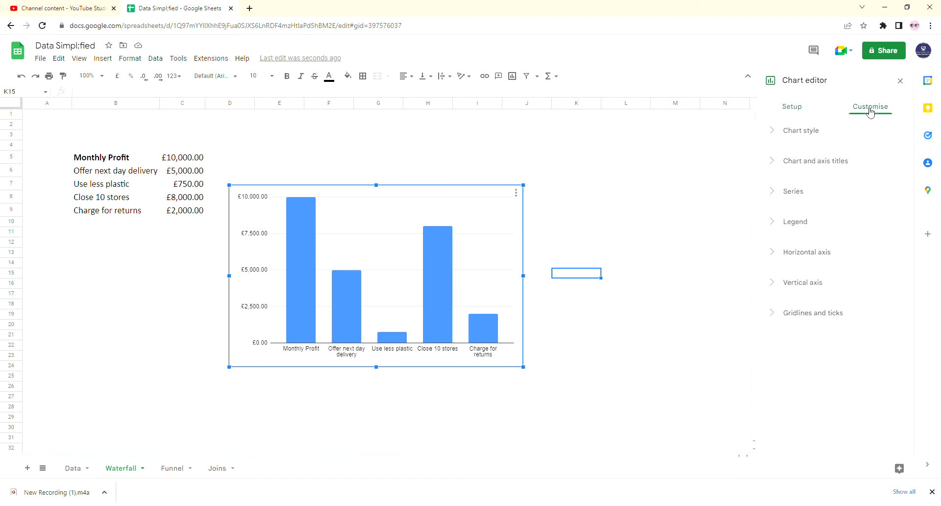
{"action": "left_click", "coordinate": [844, 129]}
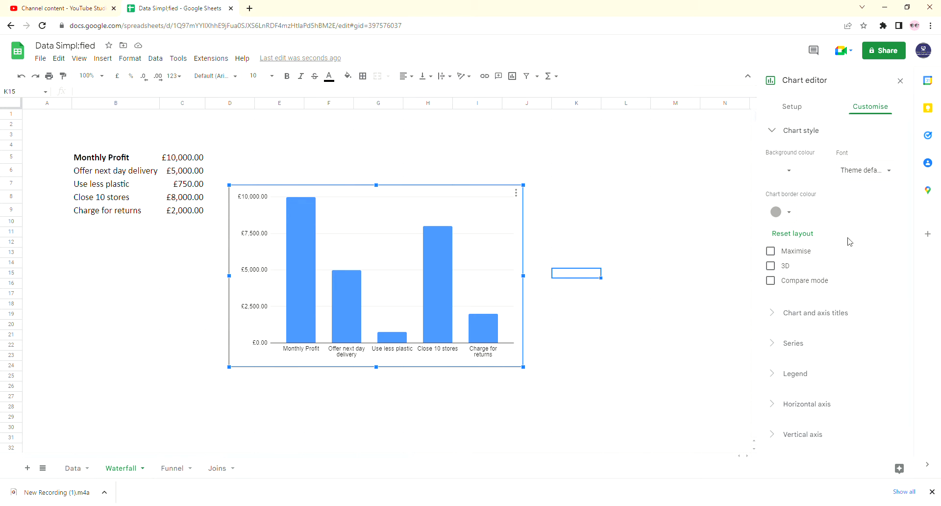
Give the chart the title "Chart 1"
{"action": "left_click", "coordinate": [835, 323]}
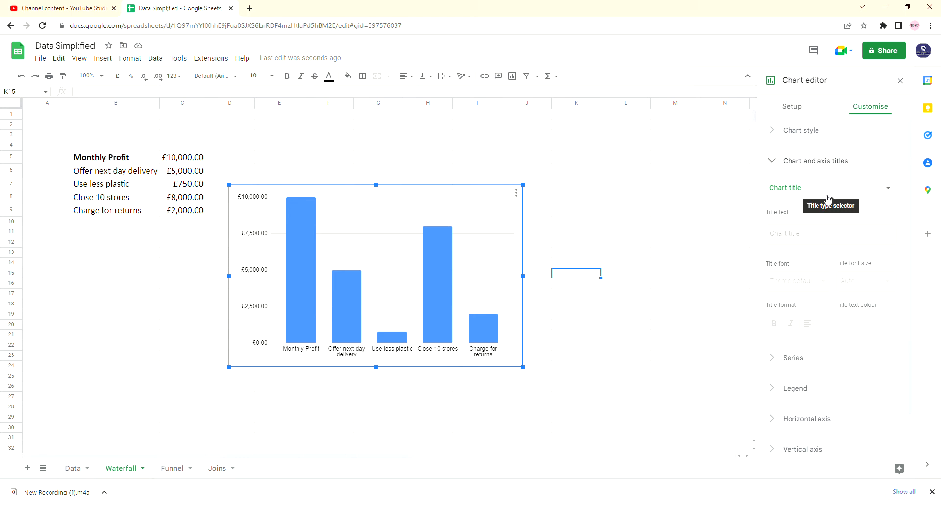
{"action": "left_click", "coordinate": [814, 247]}
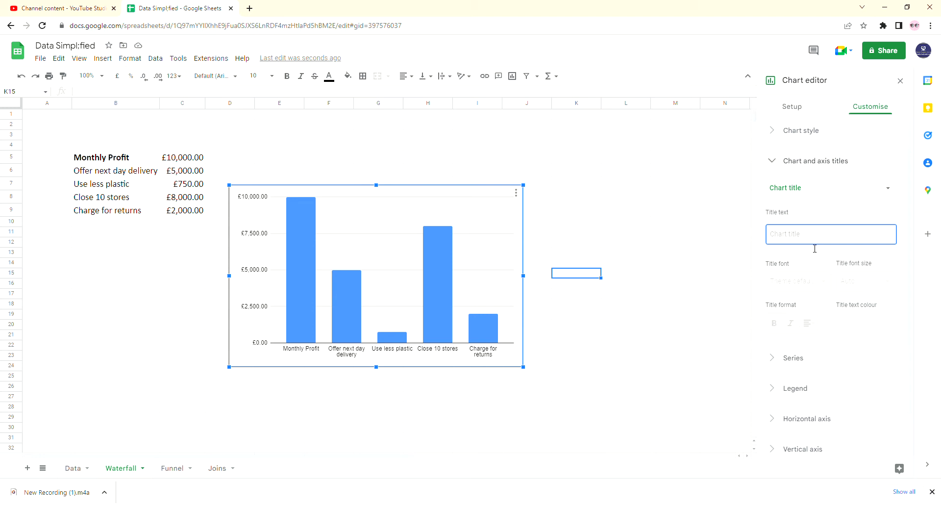
{"action": "type", "text": "Chart 1"}
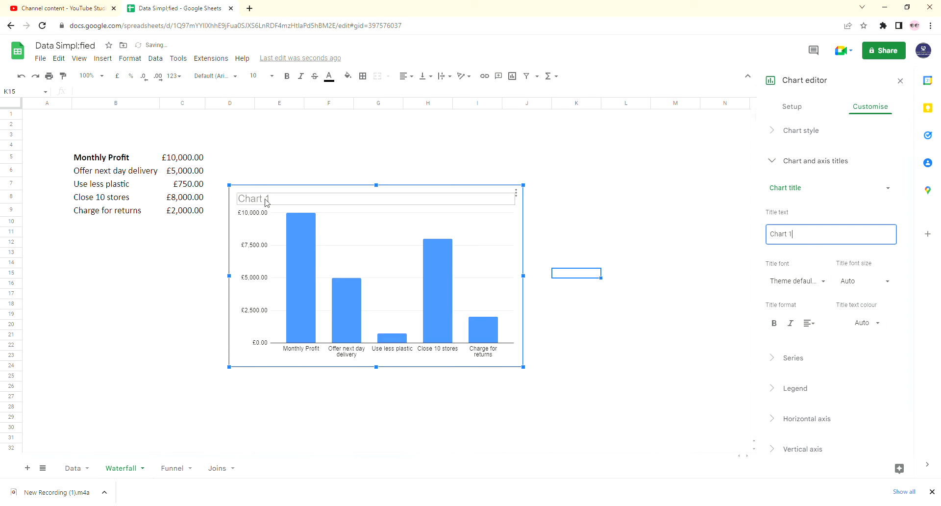
Format the chart title as bold, centred and black
{"action": "left_click", "coordinate": [775, 323]}
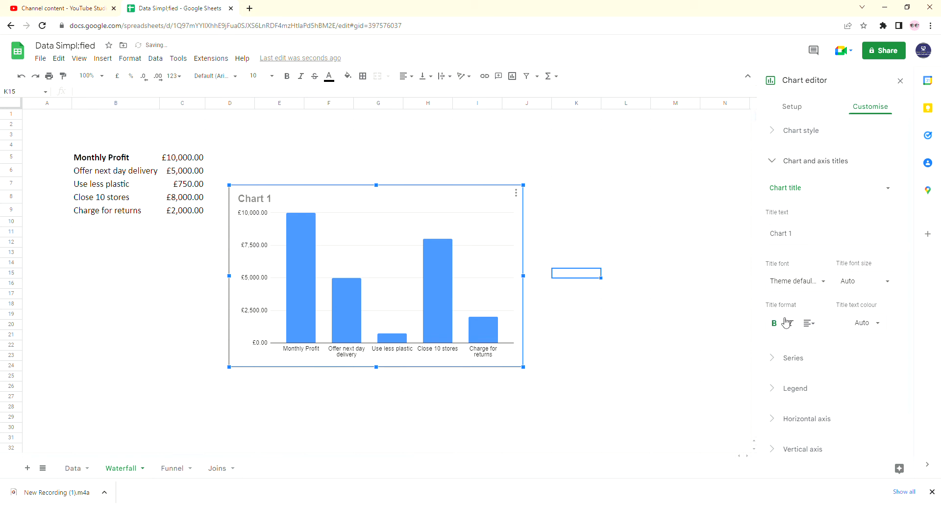
{"action": "left_click", "coordinate": [814, 323]}
{"action": "left_click", "coordinate": [823, 343]}
{"action": "left_click", "coordinate": [858, 324]}
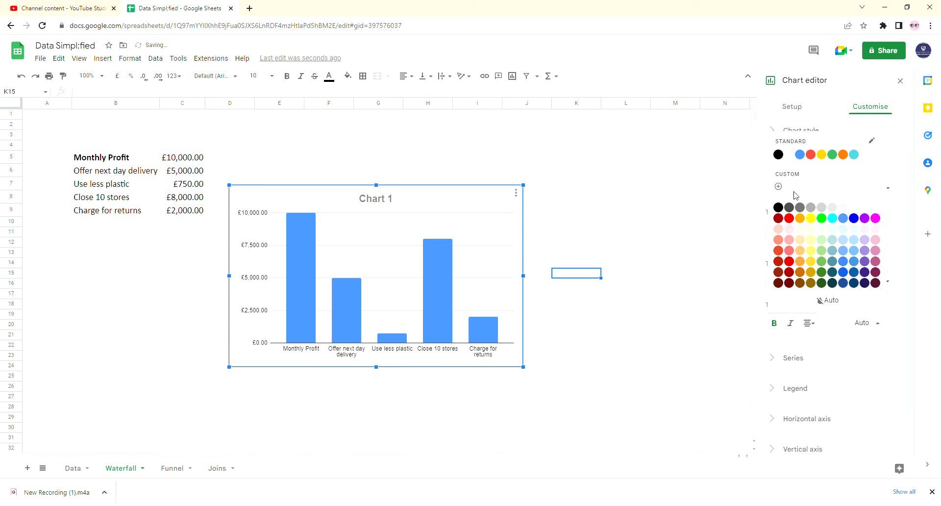
{"action": "left_click", "coordinate": [780, 155]}
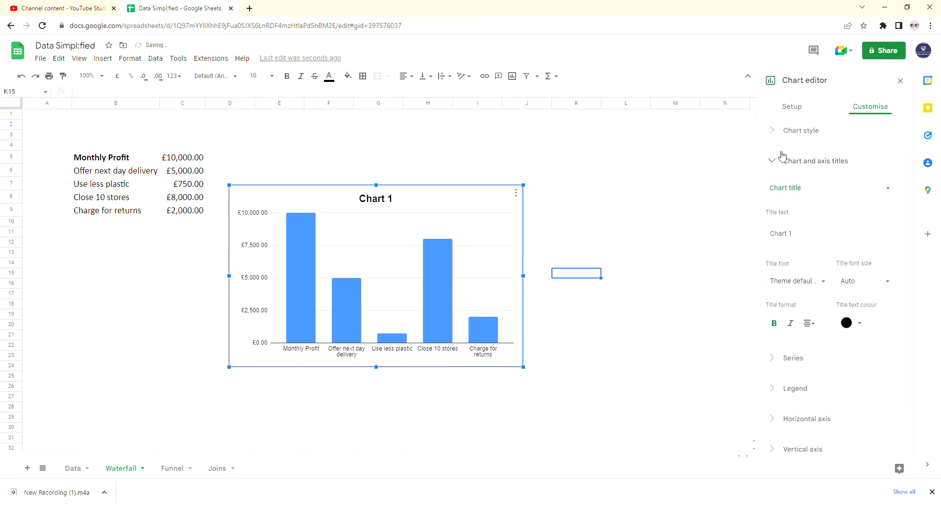
Set the chart title's font size to 16 and its font to Wide
{"action": "left_click", "coordinate": [865, 280]}
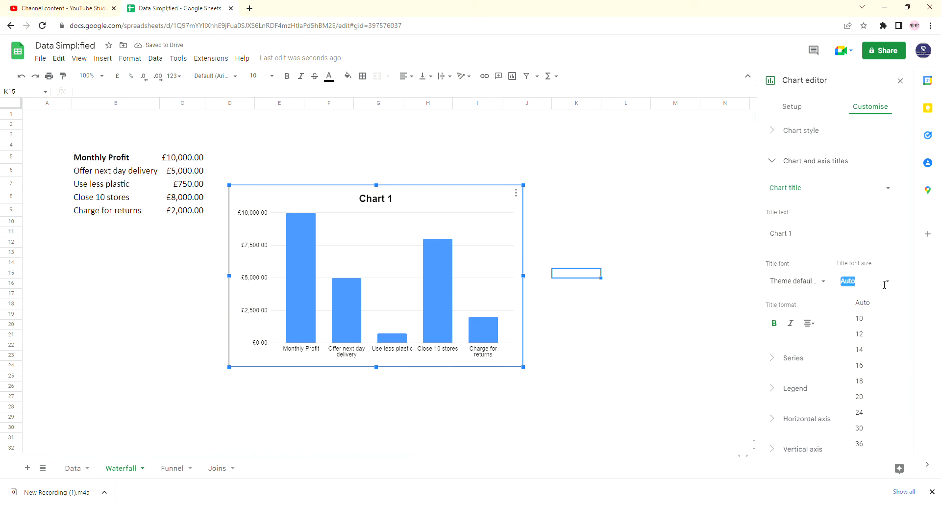
{"action": "left_click", "coordinate": [861, 368]}
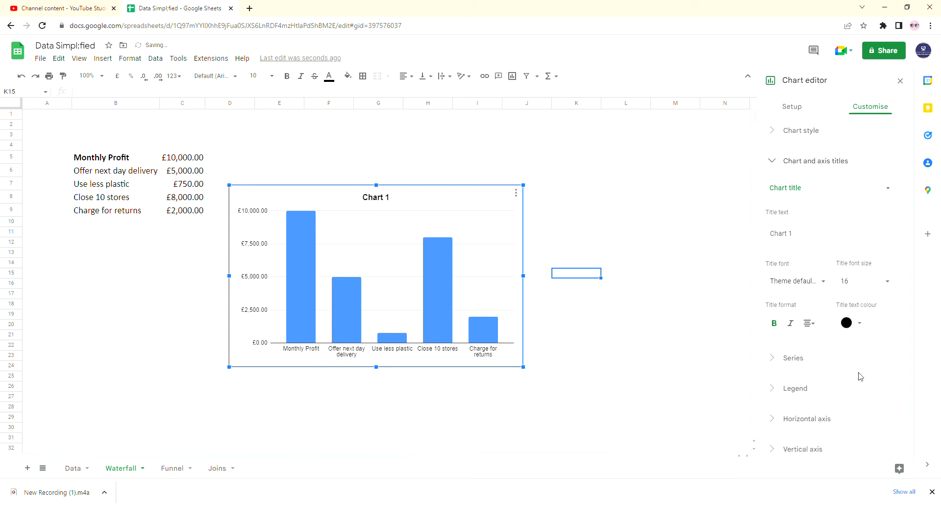
{"action": "left_click", "coordinate": [823, 282]}
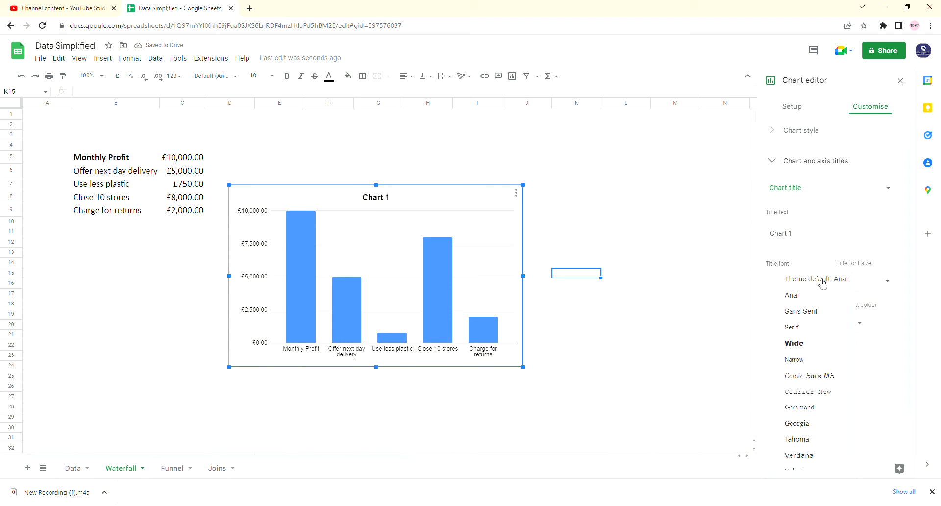
{"action": "left_click", "coordinate": [818, 343]}
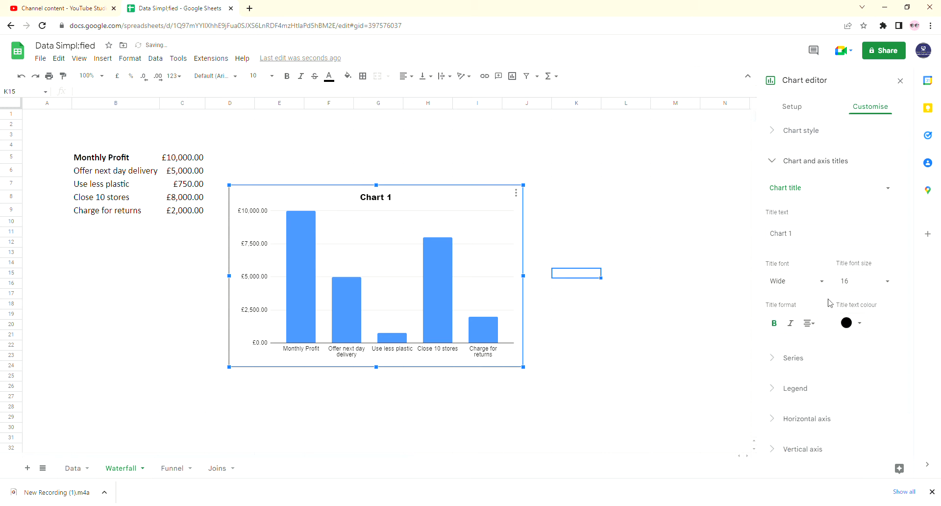
Change the fill colour of the Column 1 series to the standard red
{"action": "left_click", "coordinate": [811, 361]}
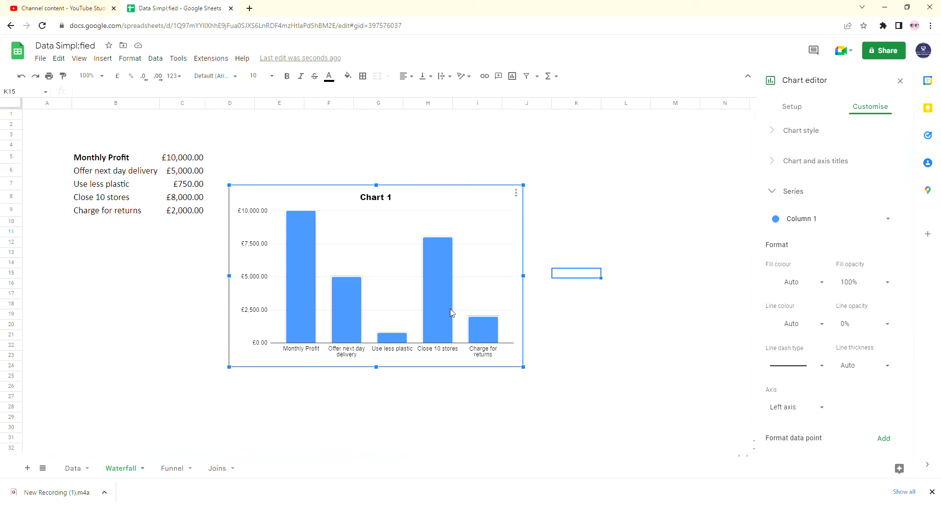
{"action": "left_click", "coordinate": [836, 224]}
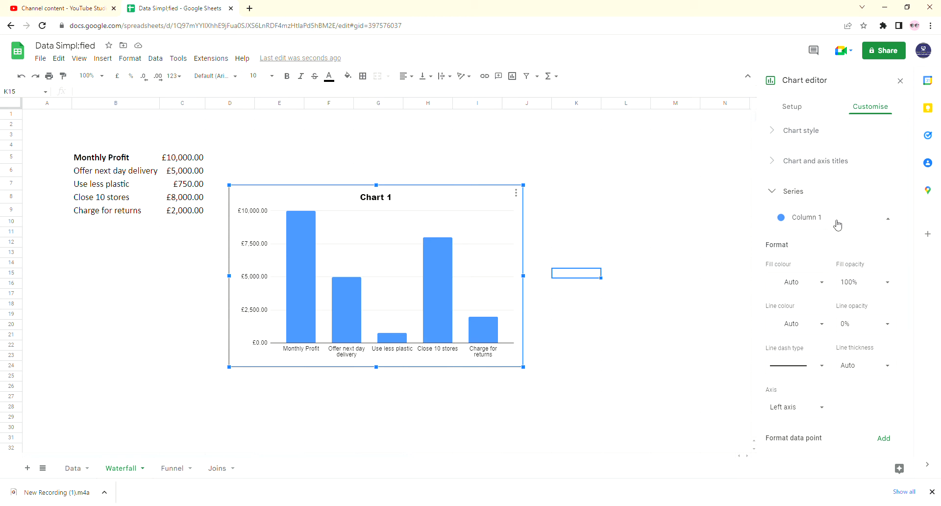
{"action": "left_click", "coordinate": [884, 225]}
{"action": "left_click", "coordinate": [820, 283]}
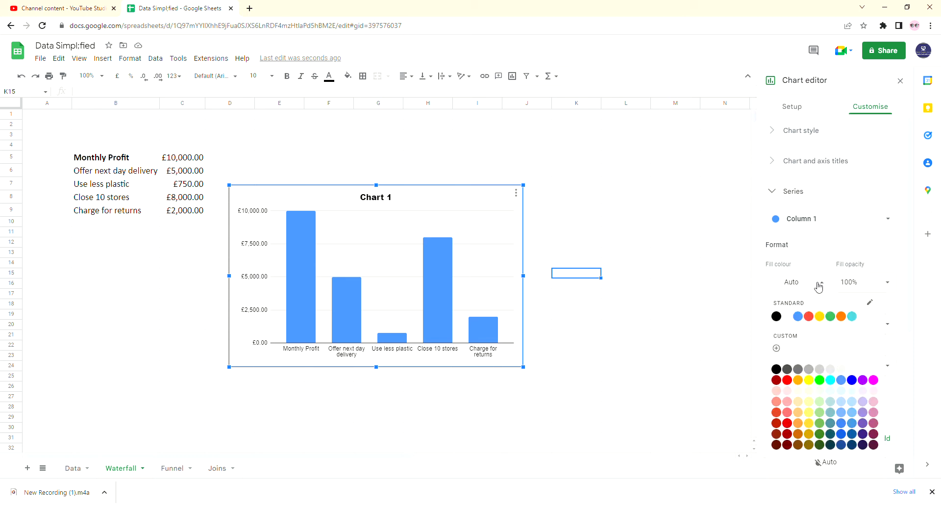
{"action": "left_click", "coordinate": [809, 316]}
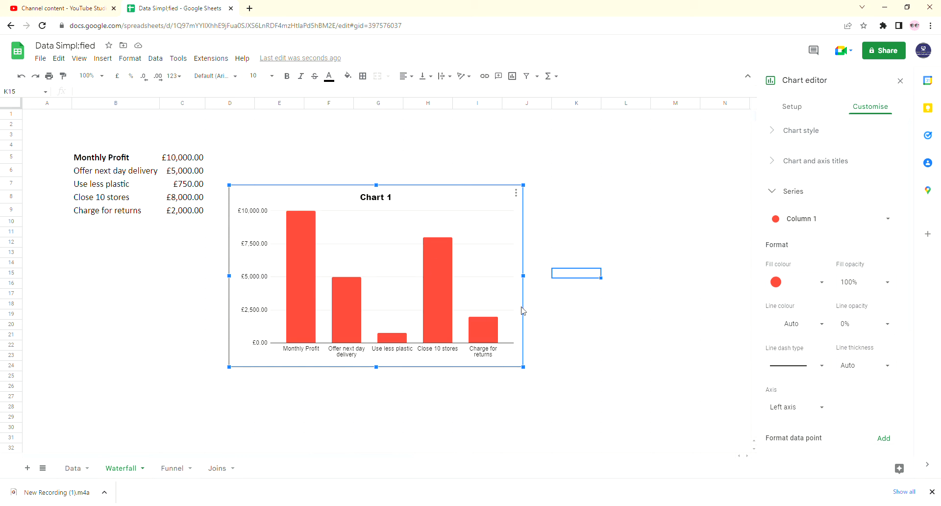
Try the series on the right axis, and set it back to the left axis
{"action": "left_click", "coordinate": [790, 402]}
{"action": "left_click", "coordinate": [800, 420]}
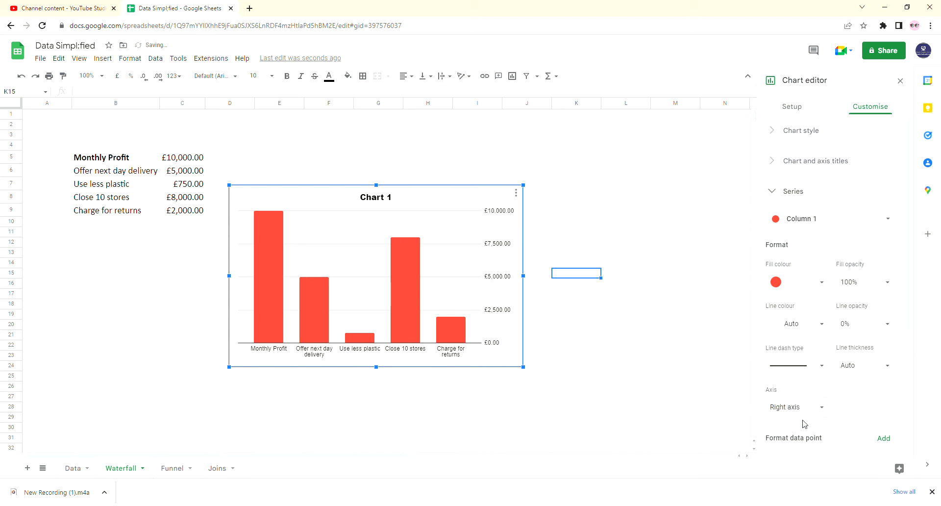
{"action": "left_click", "coordinate": [795, 415]}
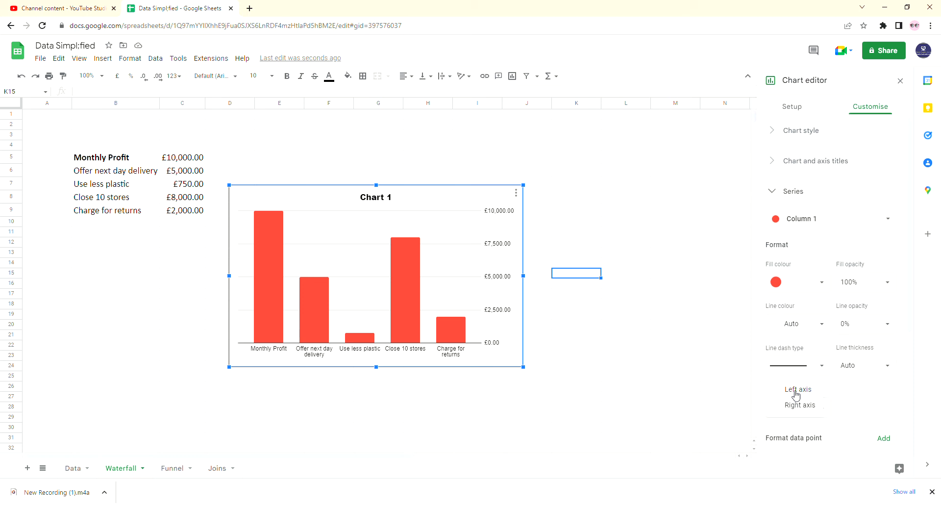
{"action": "left_click", "coordinate": [796, 392]}
Try error bars, data labels and a trend line on the series, switching each one off again
{"action": "left_click_drag", "start_coordinate": [913, 308], "coordinate": [901, 397]}
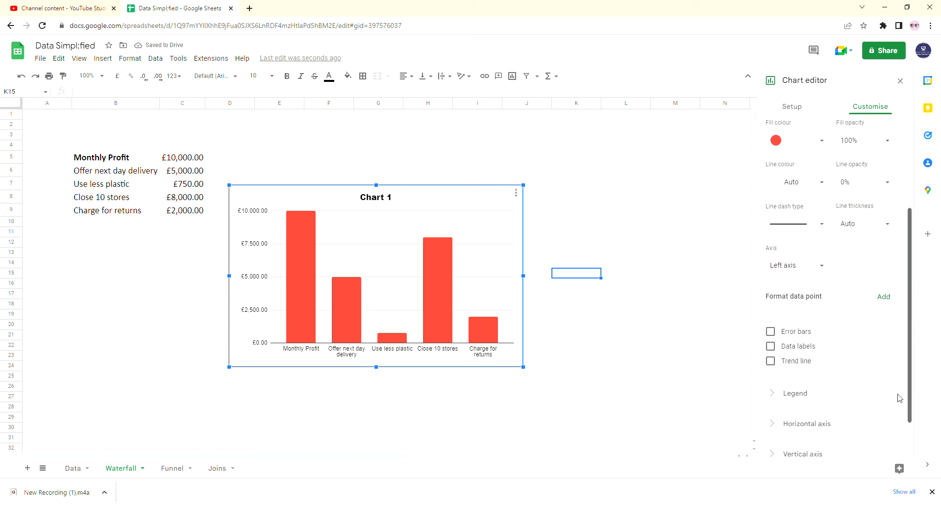
{"action": "left_click", "coordinate": [771, 332]}
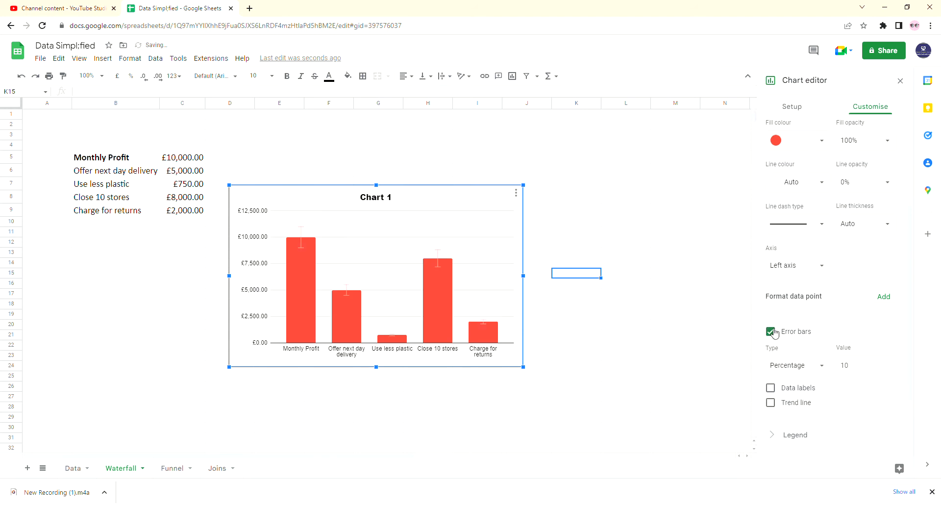
{"action": "left_click", "coordinate": [771, 332]}
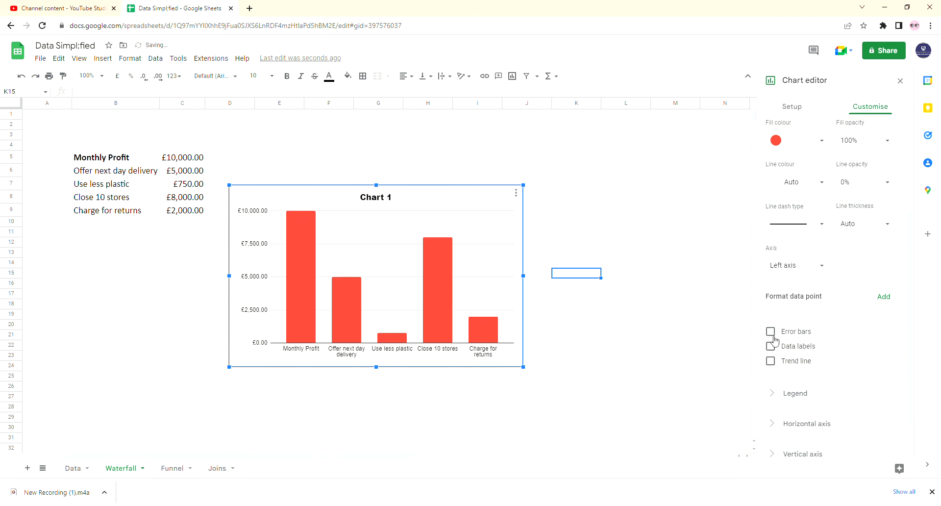
{"action": "left_click", "coordinate": [771, 347]}
{"action": "left_click", "coordinate": [771, 347]}
{"action": "left_click", "coordinate": [771, 361]}
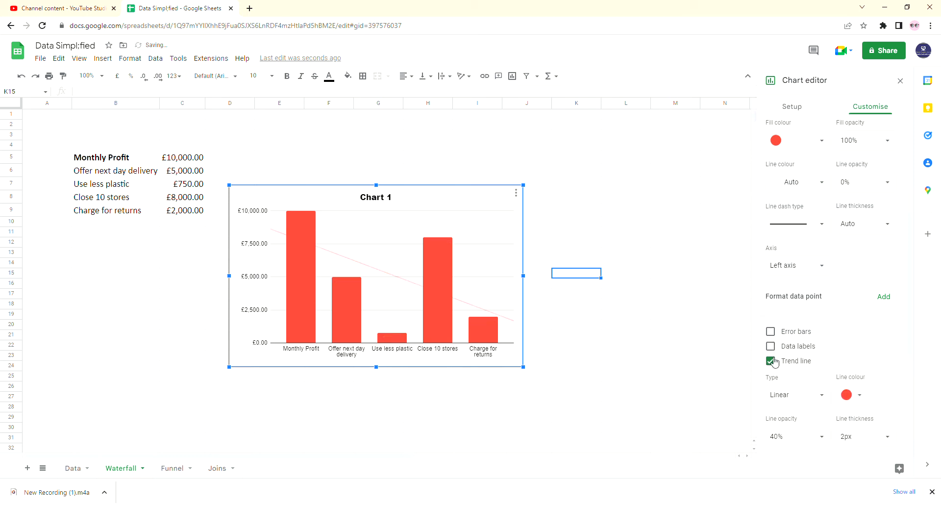
{"action": "left_click", "coordinate": [771, 361]}
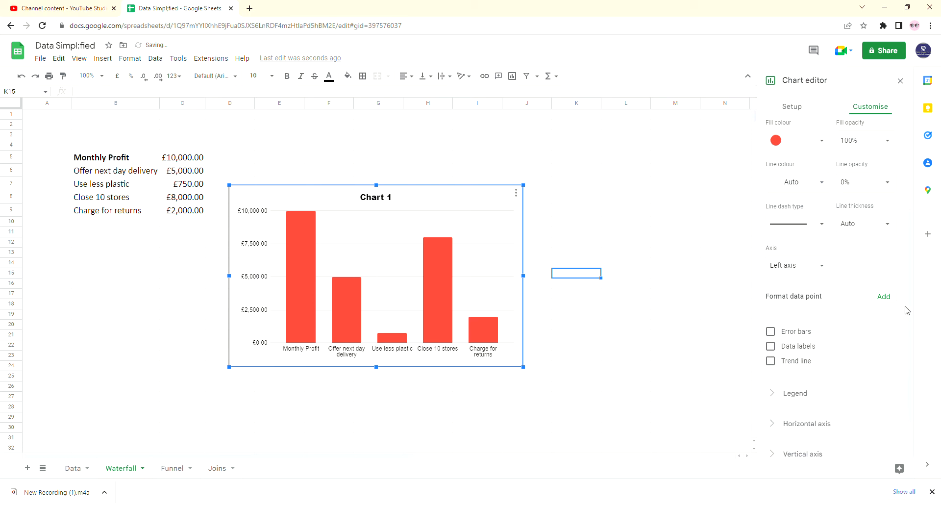
Enable the series trend line again, view its type options, and remove the trend line
{"action": "left_click_drag", "start_coordinate": [909, 308], "coordinate": [910, 344]}
{"action": "left_click", "coordinate": [771, 309]}
{"action": "left_click", "coordinate": [817, 342]}
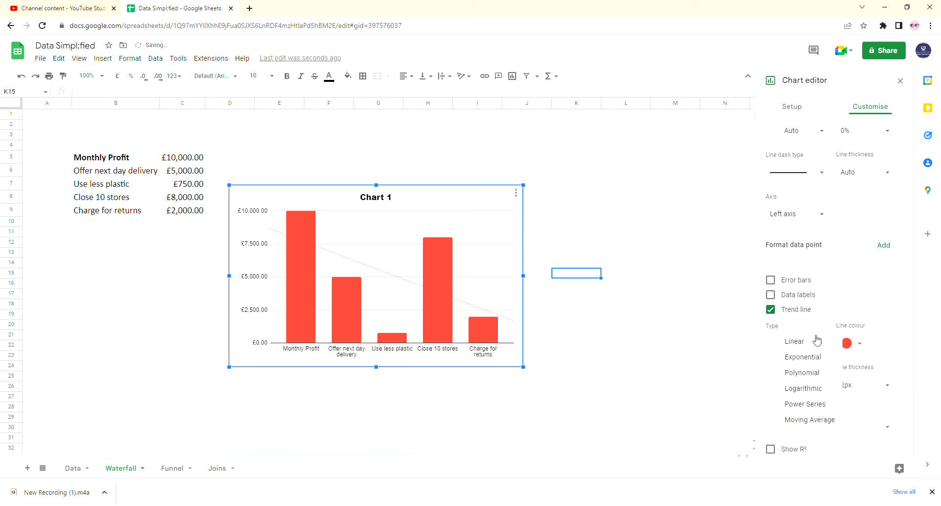
{"action": "left_click", "coordinate": [813, 325]}
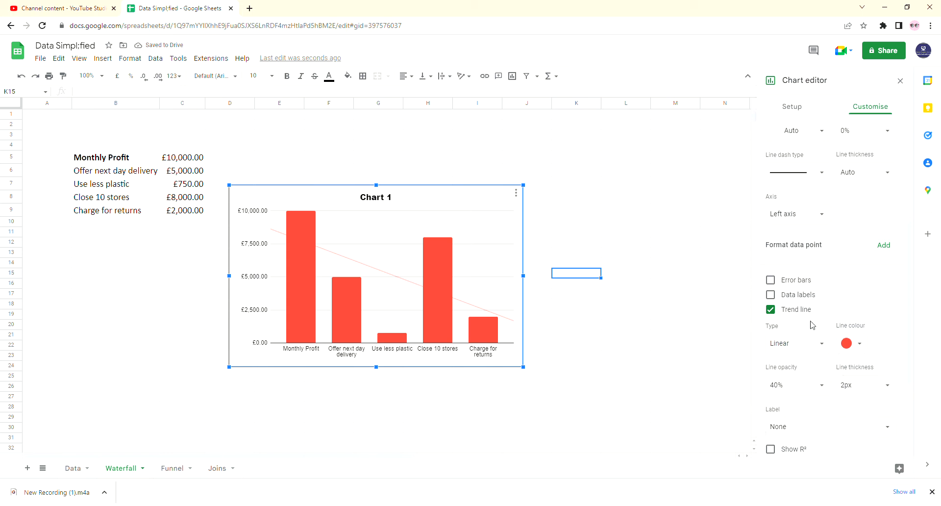
{"action": "left_click", "coordinate": [778, 315]}
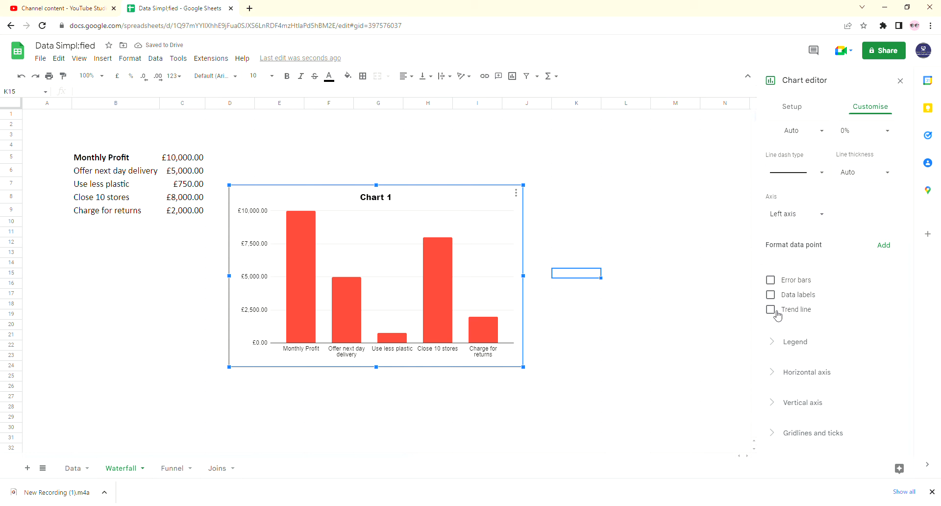
Set the chart's legend position to None
{"action": "left_click", "coordinate": [834, 339]}
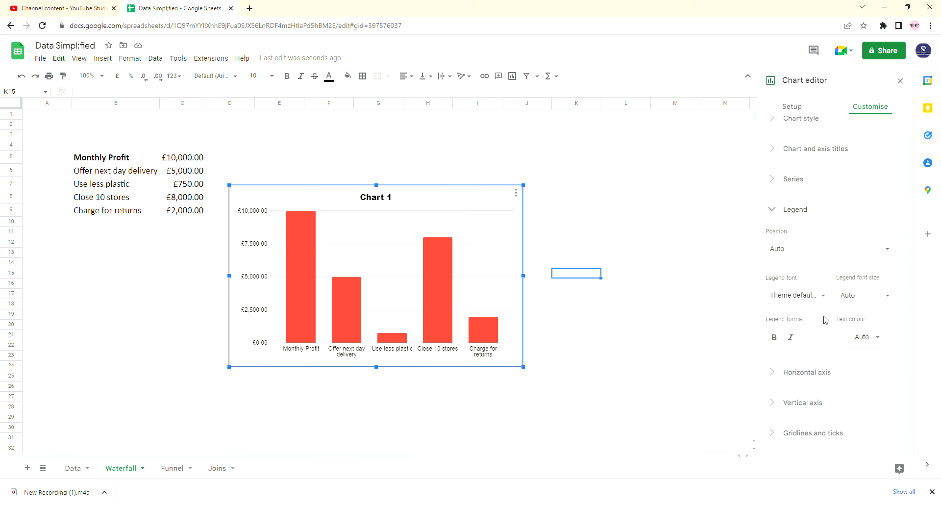
{"action": "left_click", "coordinate": [827, 250]}
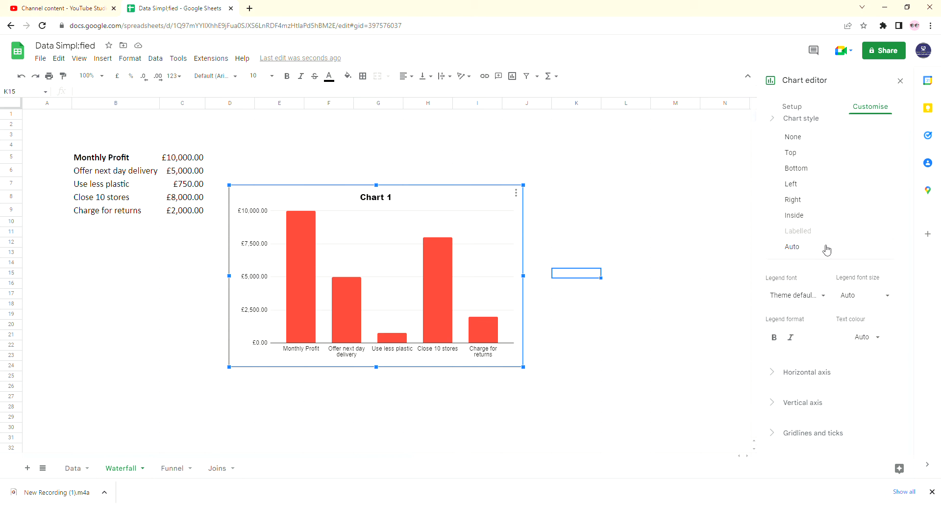
{"action": "left_click", "coordinate": [811, 143]}
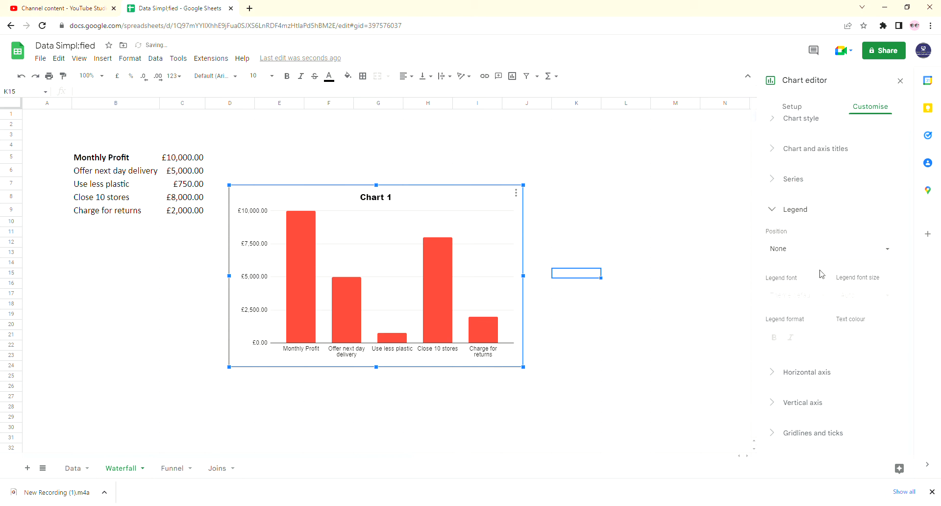
Try the legend at the Bottom and Right positions, and set its position back to None
{"action": "left_click", "coordinate": [811, 252]}
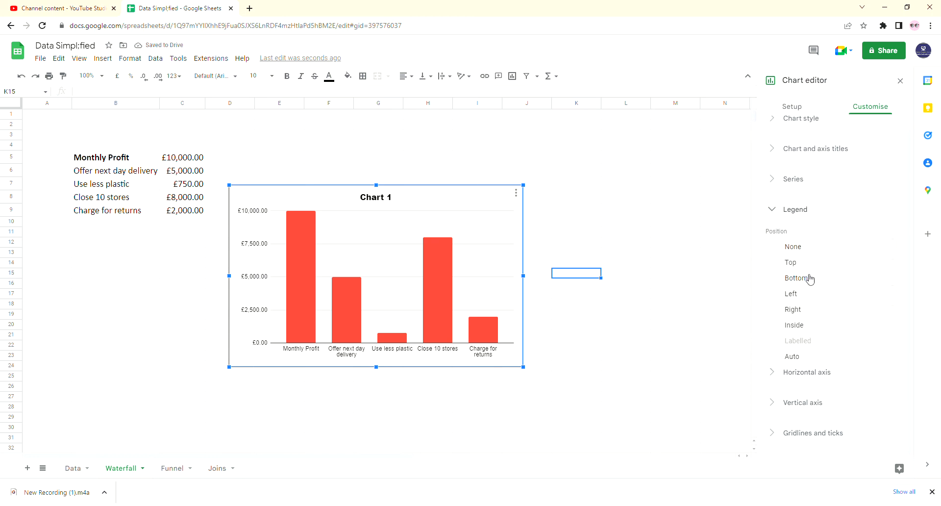
{"action": "left_click", "coordinate": [810, 279]}
{"action": "left_click", "coordinate": [811, 260]}
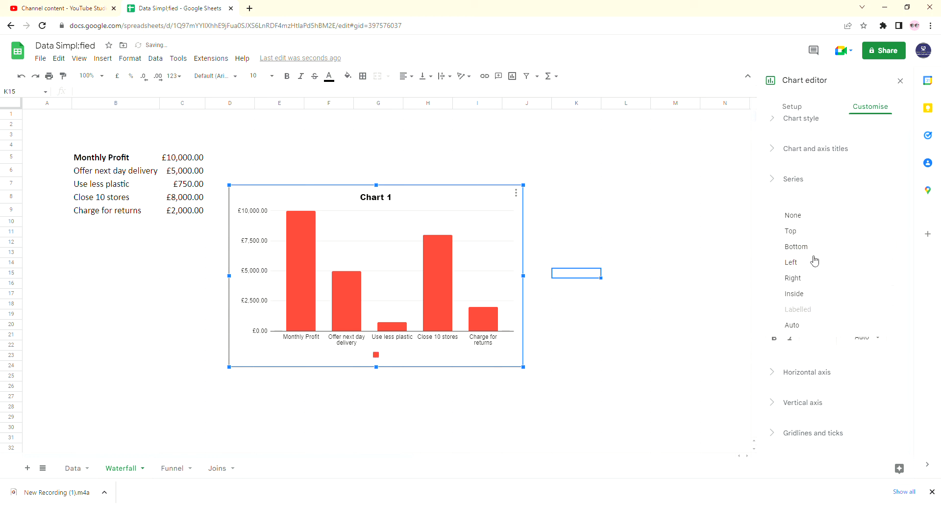
{"action": "left_click", "coordinate": [818, 277]}
{"action": "left_click", "coordinate": [819, 256]}
{"action": "left_click", "coordinate": [806, 192]}
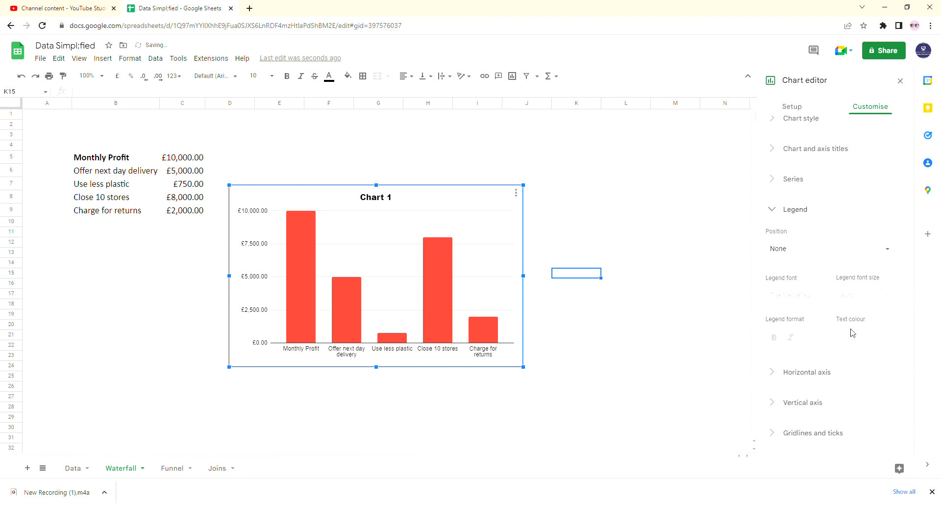
Set the slant of the chart's horizontal axis labels to 30°
{"action": "left_click", "coordinate": [801, 371]}
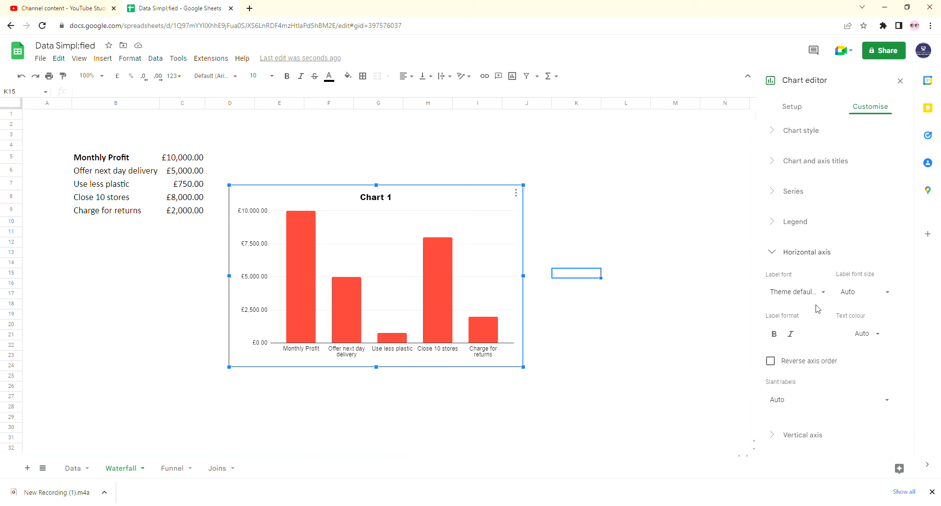
{"action": "left_click", "coordinate": [842, 409]}
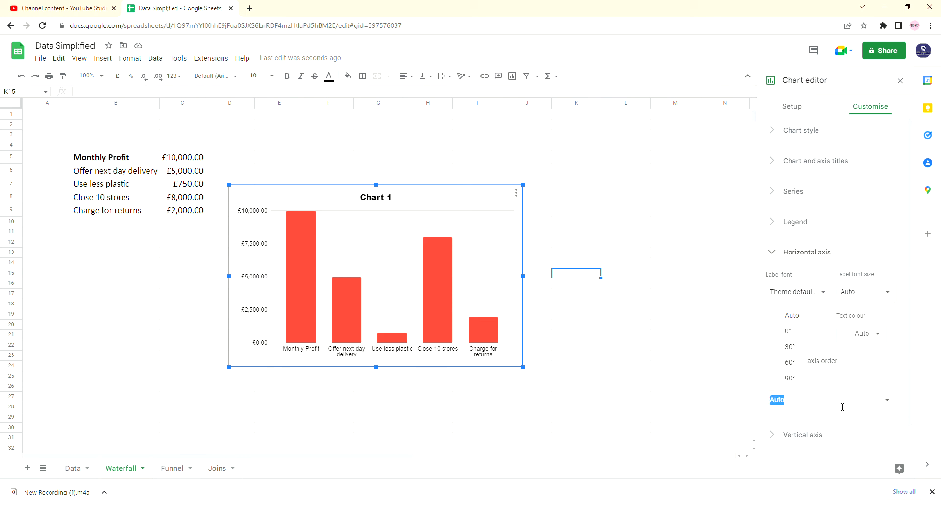
{"action": "left_click", "coordinate": [793, 349]}
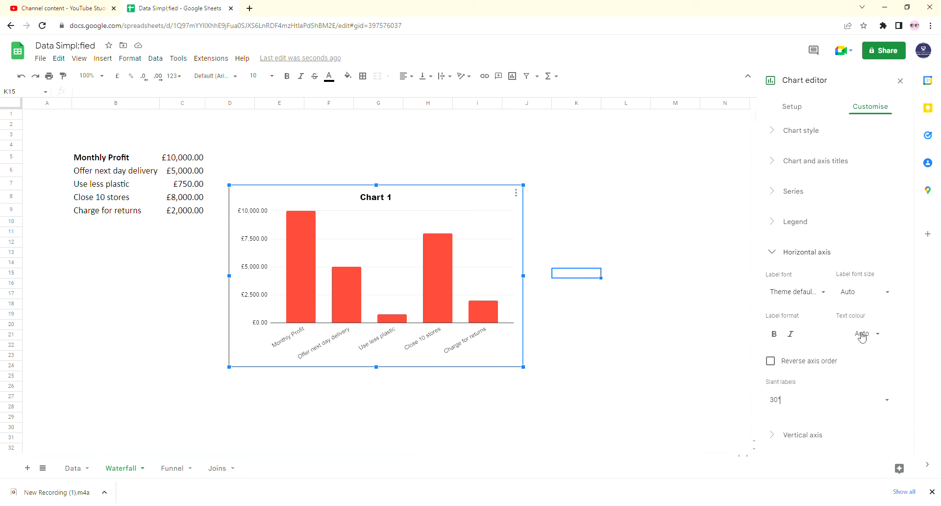
Set the chart's vertical axis minimum to 2000
{"action": "left_click", "coordinate": [809, 443]}
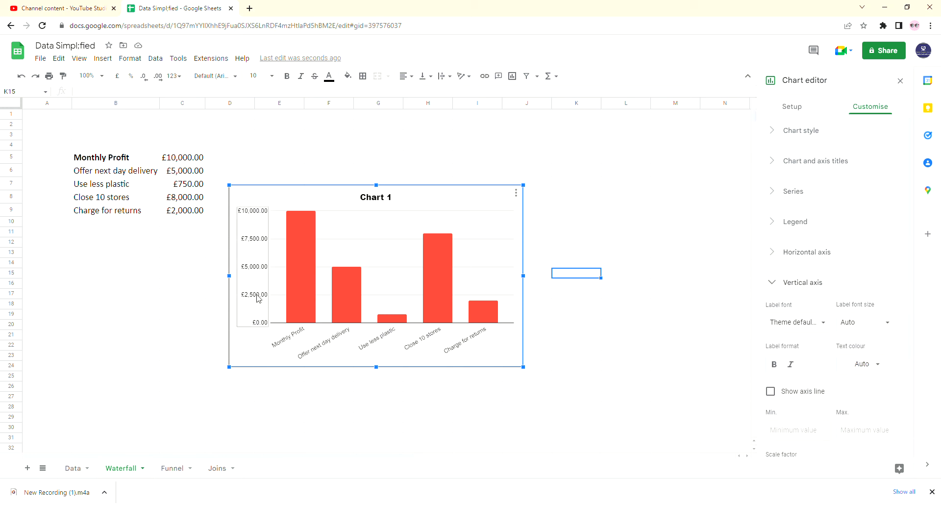
{"action": "scroll", "coordinate": [904, 368], "scroll_direction": "down", "scroll_amount": 3}
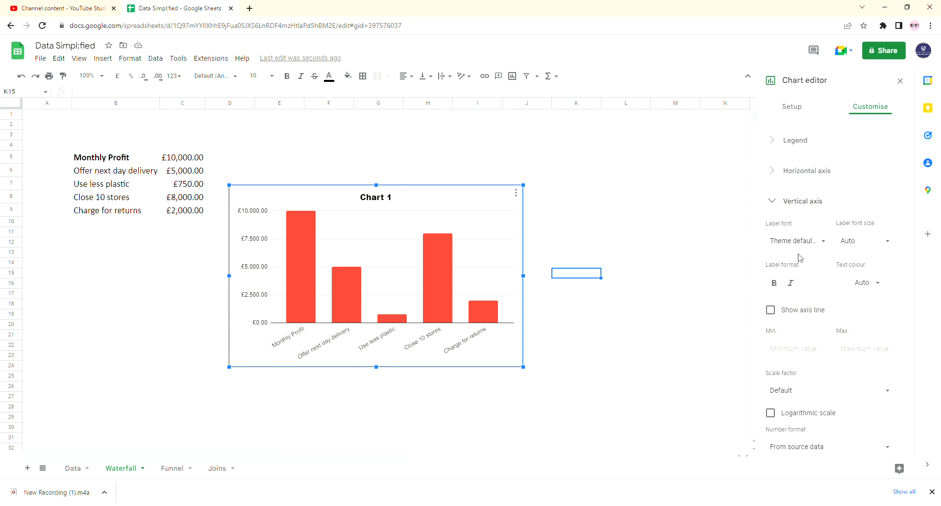
{"action": "left_click", "coordinate": [803, 347]}
{"action": "type", "text": "2000"}
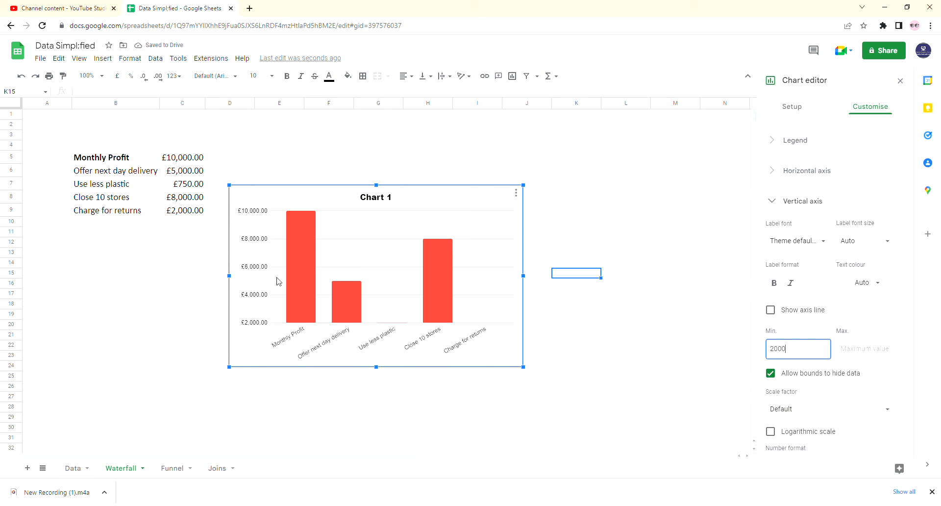
Try the Scientific number format on the vertical axis, and set it back to From source data
{"action": "left_click_drag", "start_coordinate": [909, 337], "coordinate": [898, 396]}
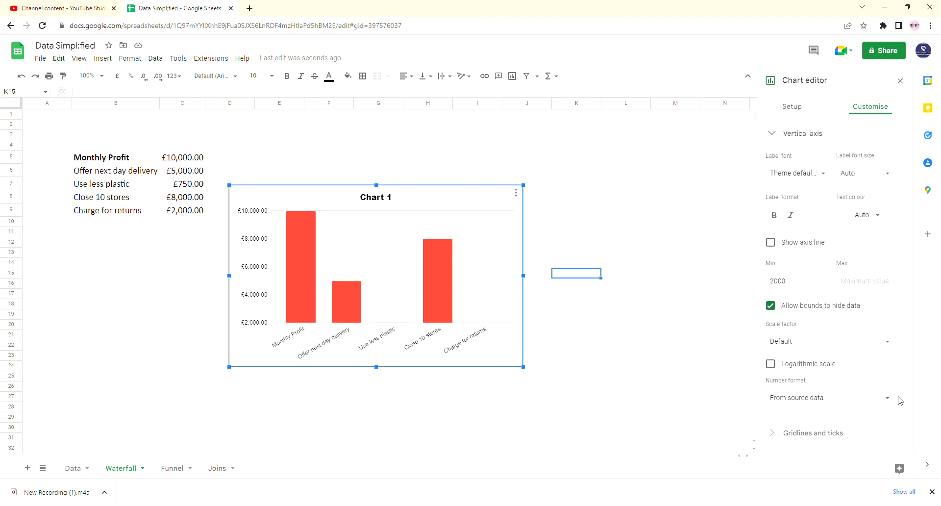
{"action": "left_click", "coordinate": [835, 403]}
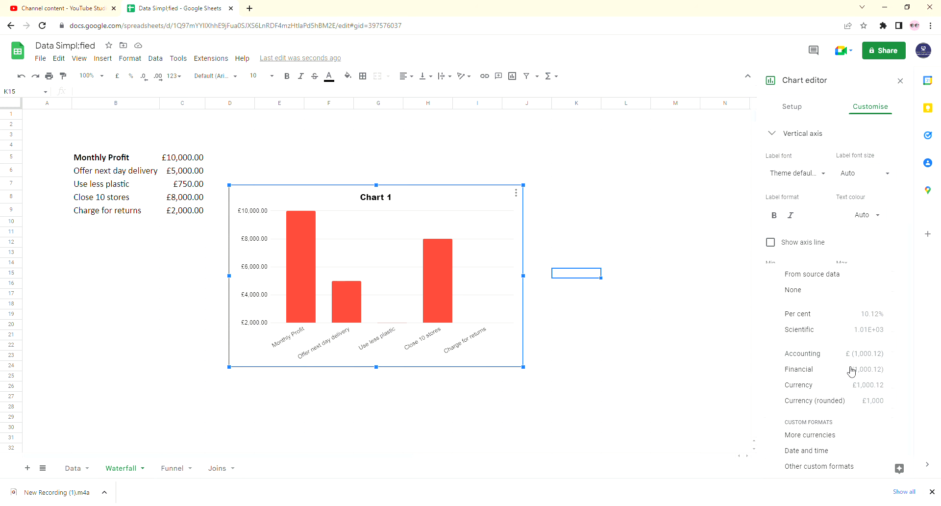
{"action": "left_click", "coordinate": [851, 333]}
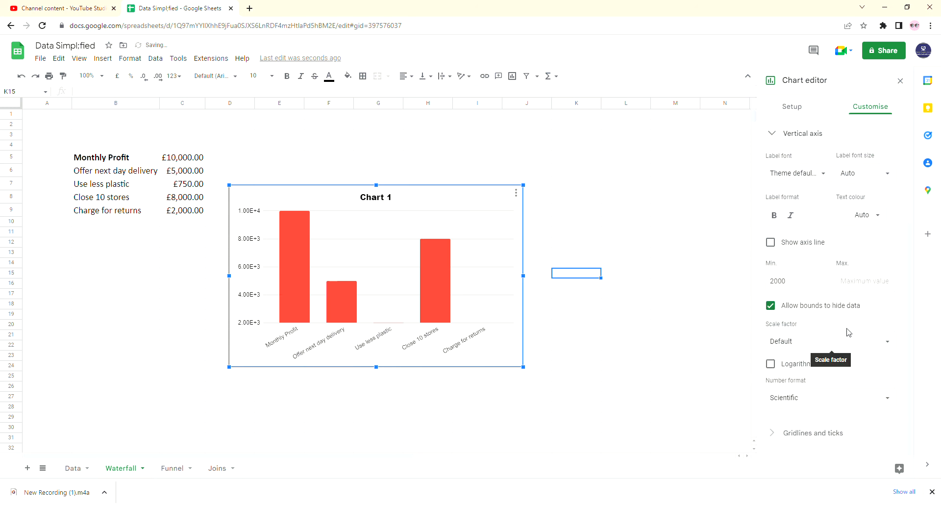
{"action": "left_click", "coordinate": [842, 398]}
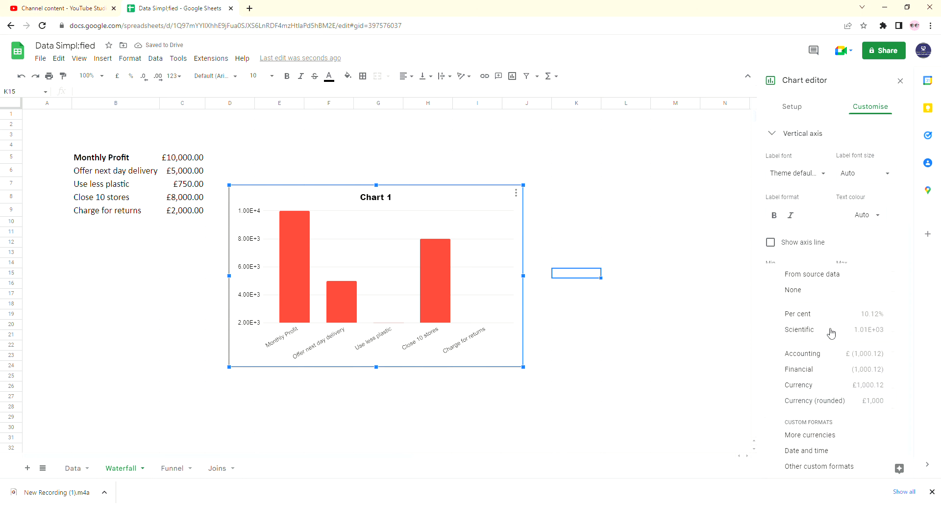
{"action": "left_click", "coordinate": [822, 278]}
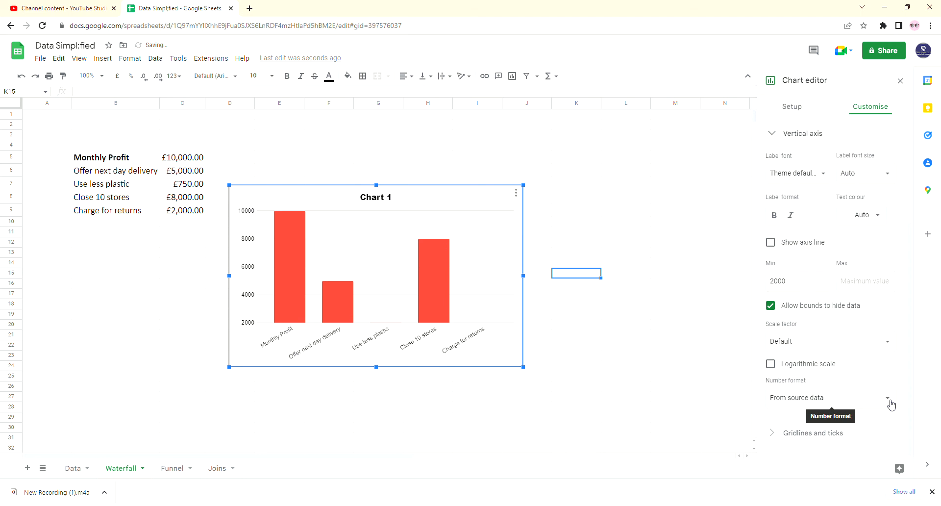
Turn off the vertical axis's major gridlines, and bring up the gridline and tick options for the horizontal axis
{"action": "left_click", "coordinate": [883, 434]}
{"action": "left_click", "coordinate": [855, 232]}
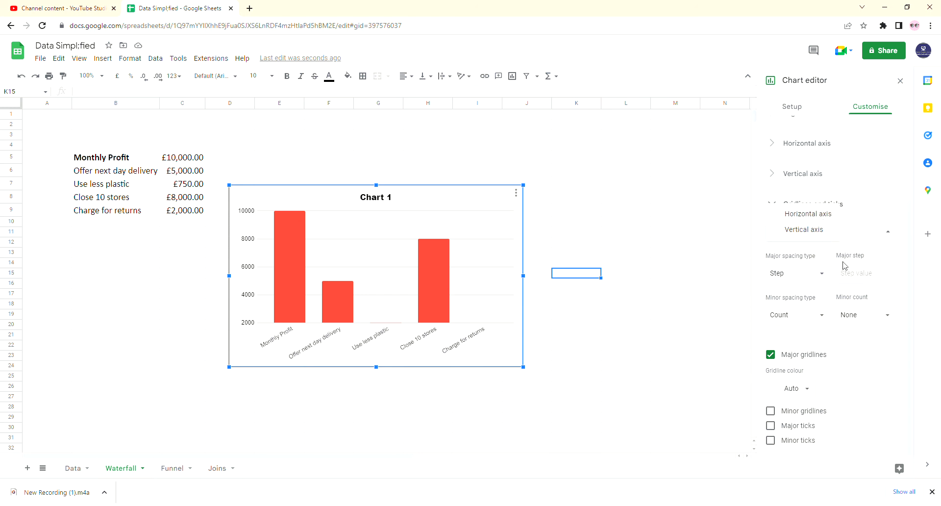
{"action": "left_click", "coordinate": [863, 367]}
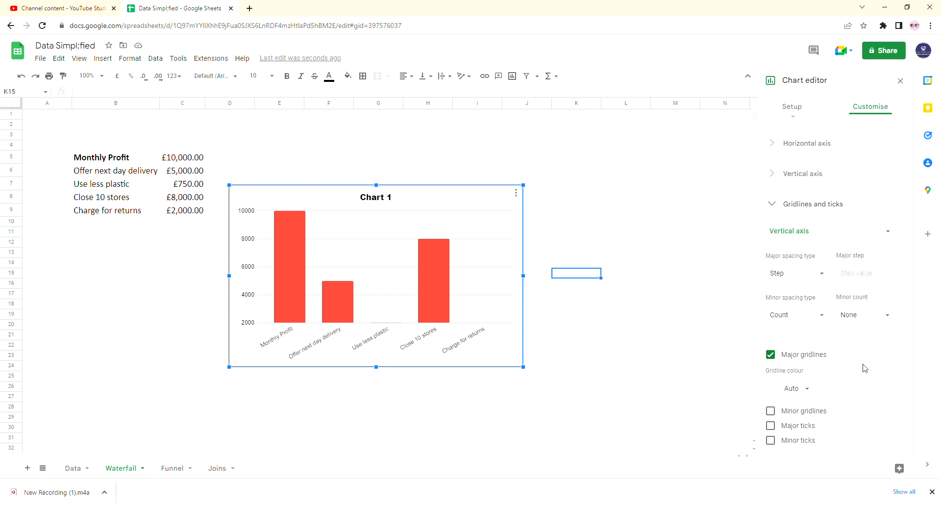
{"action": "left_click", "coordinate": [818, 277]}
{"action": "left_click", "coordinate": [833, 297]}
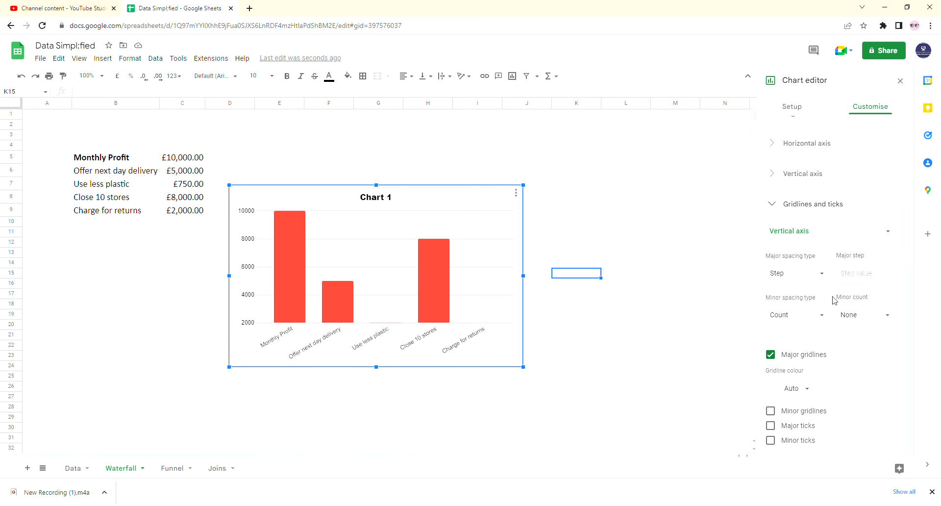
{"action": "left_click", "coordinate": [811, 362]}
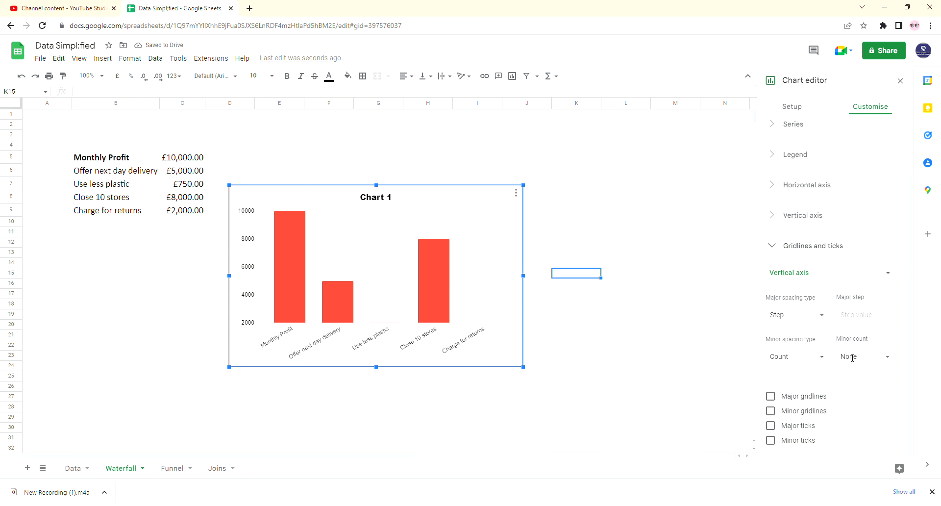
{"action": "left_click", "coordinate": [835, 278]}
{"action": "left_click", "coordinate": [826, 255]}
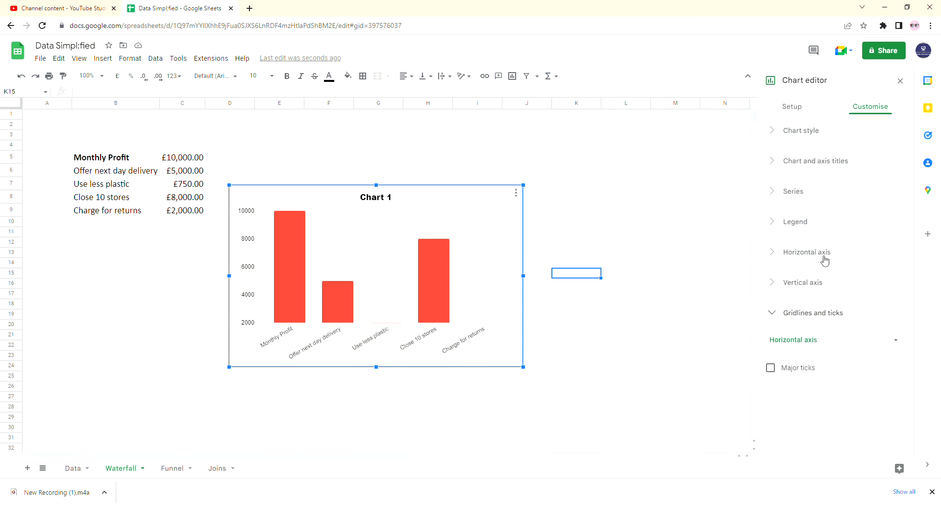